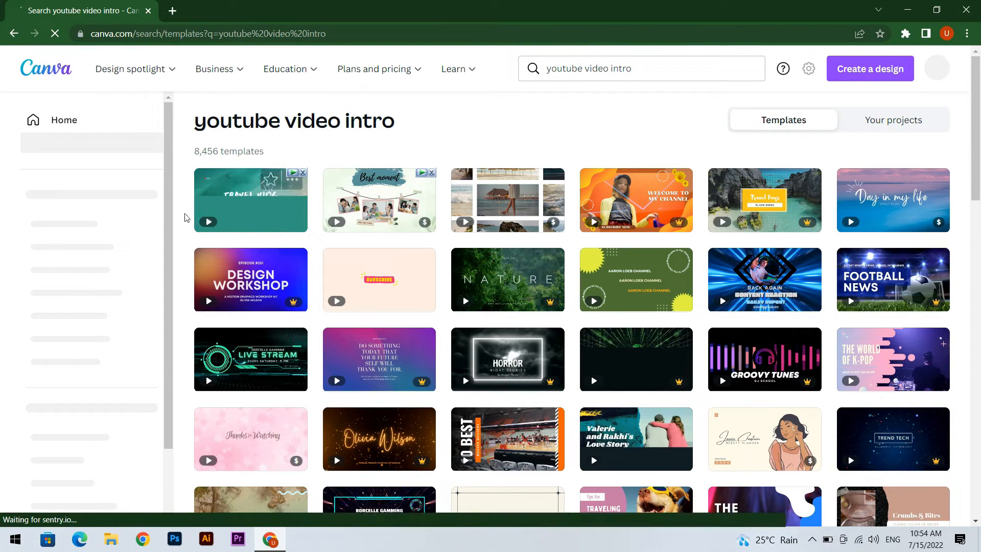
Filter the "youtube video intro" template results to show only free templates
scroll(137, 337, down, 5)
scroll(137, 325, down, 1)
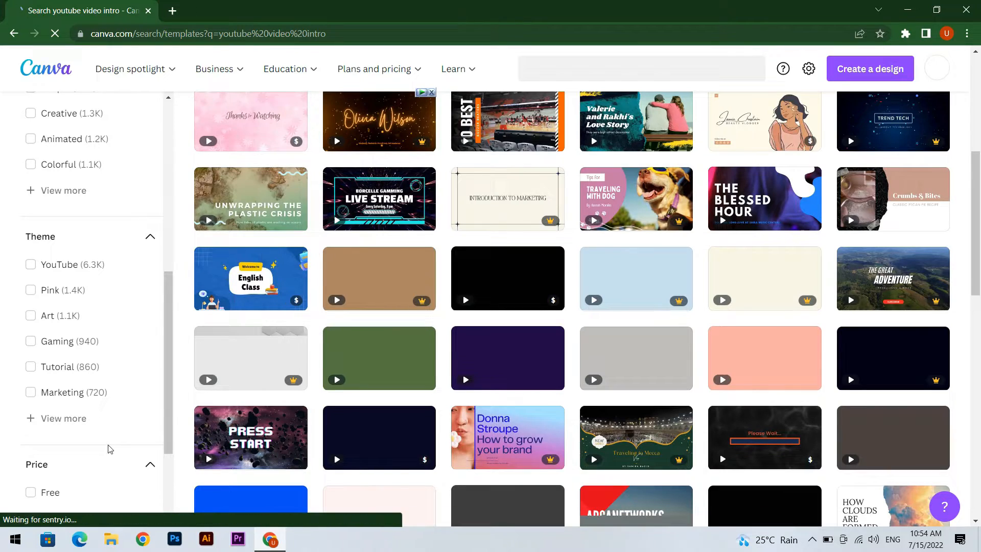
scroll(136, 385, down, 2)
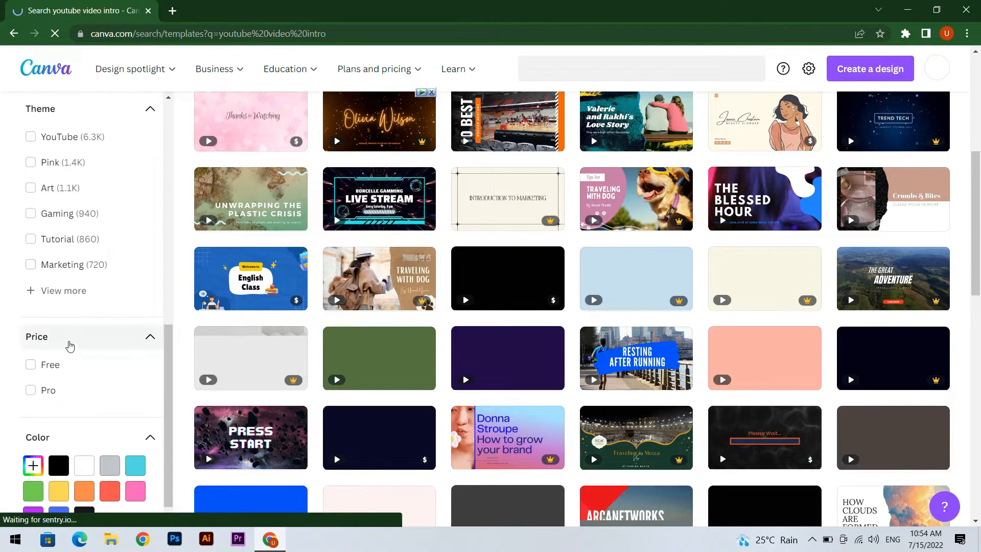
click(31, 364)
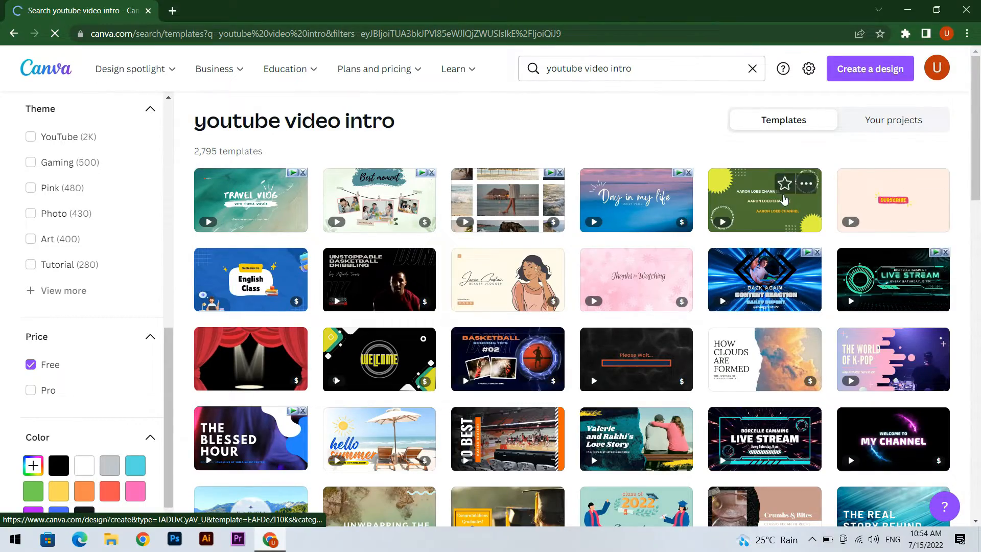
Browse the free templates and open the blue futuristic gaming intro with the "Back Again Content Reaction" text
scroll(693, 243, down, 6)
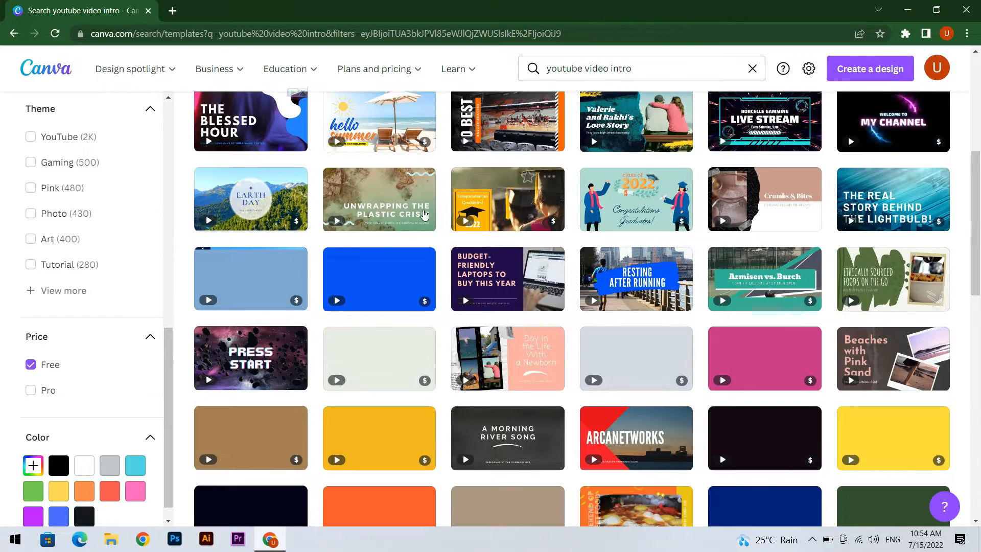
scroll(669, 164, up, 6)
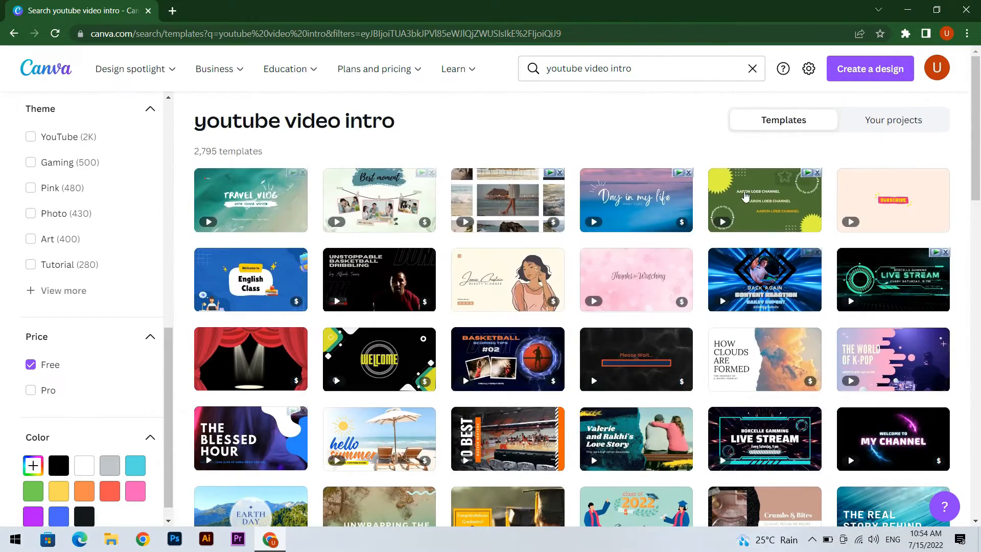
click(764, 295)
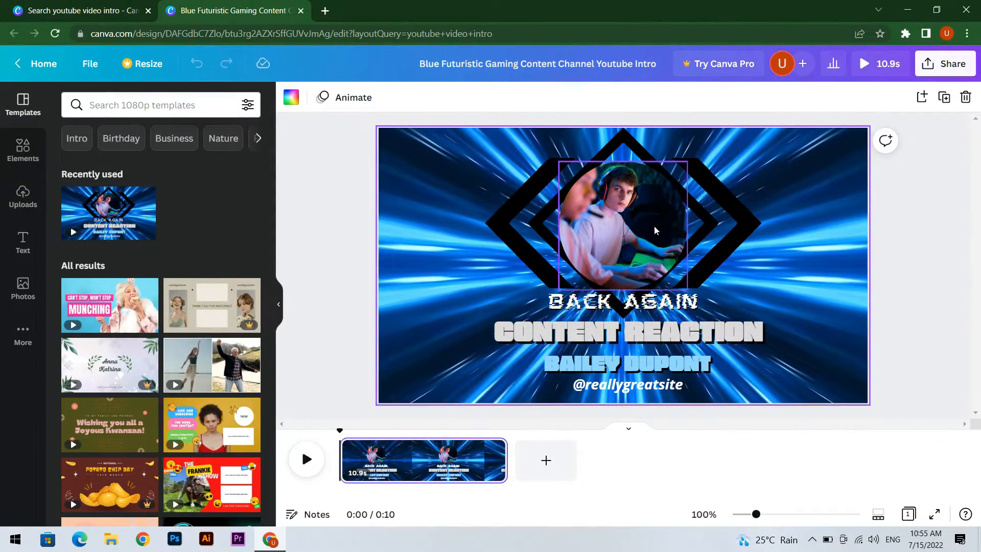
Delete the gamer photo in the circular frame and fill the frame with the uploaded RS Rain Showers logo
click(654, 226)
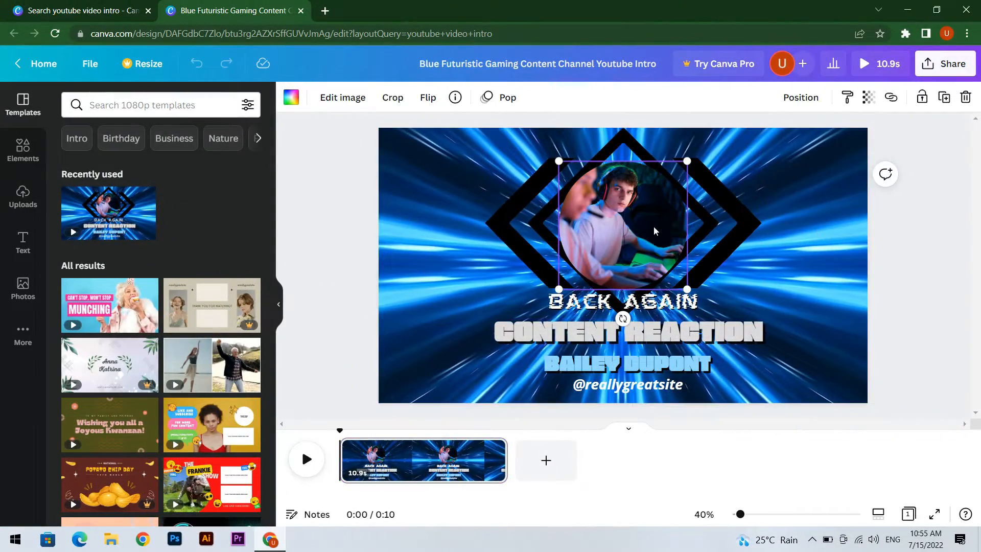
key(Delete)
click(23, 199)
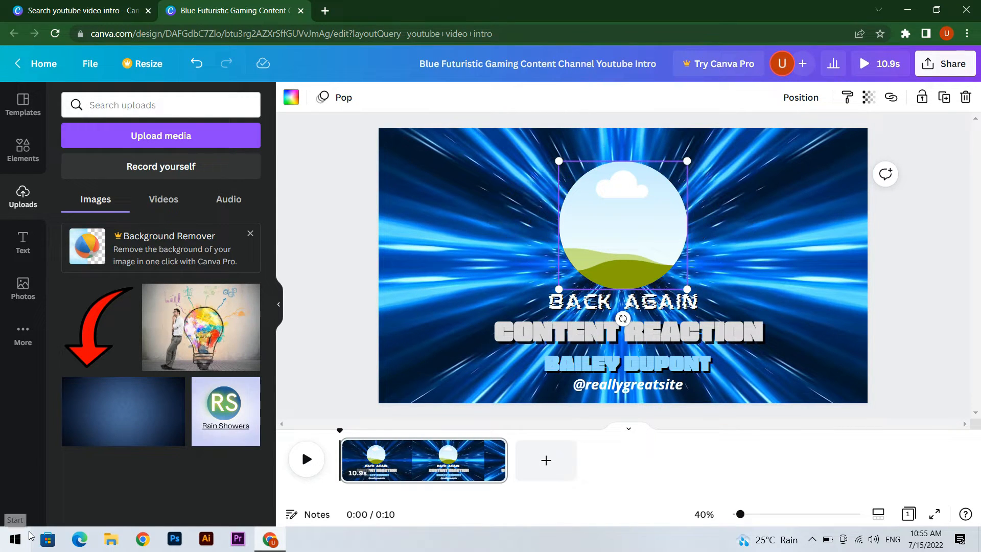
drag(224, 431, 592, 217)
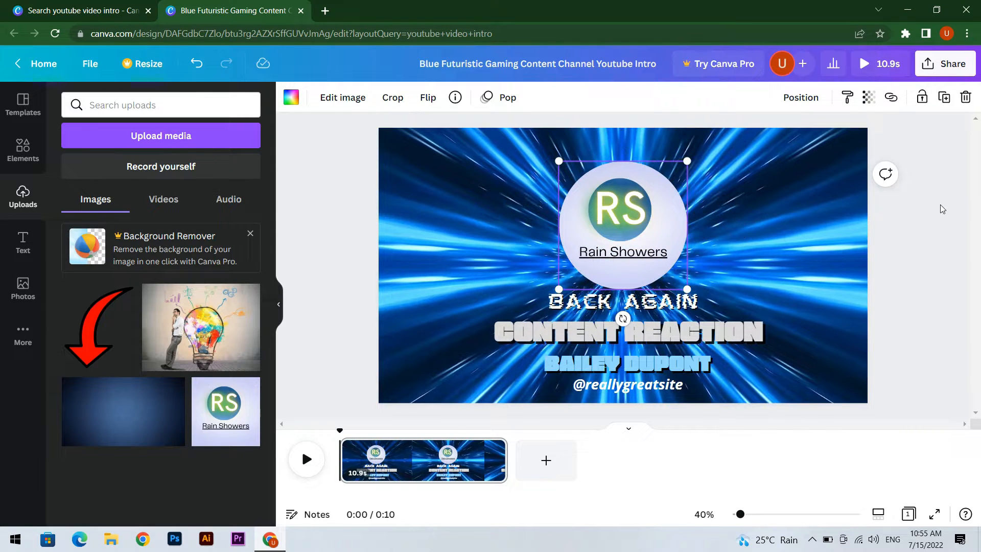
Replace the "BACK AGAIN" text below the logo with "RAIN SHOWER"
click(607, 287)
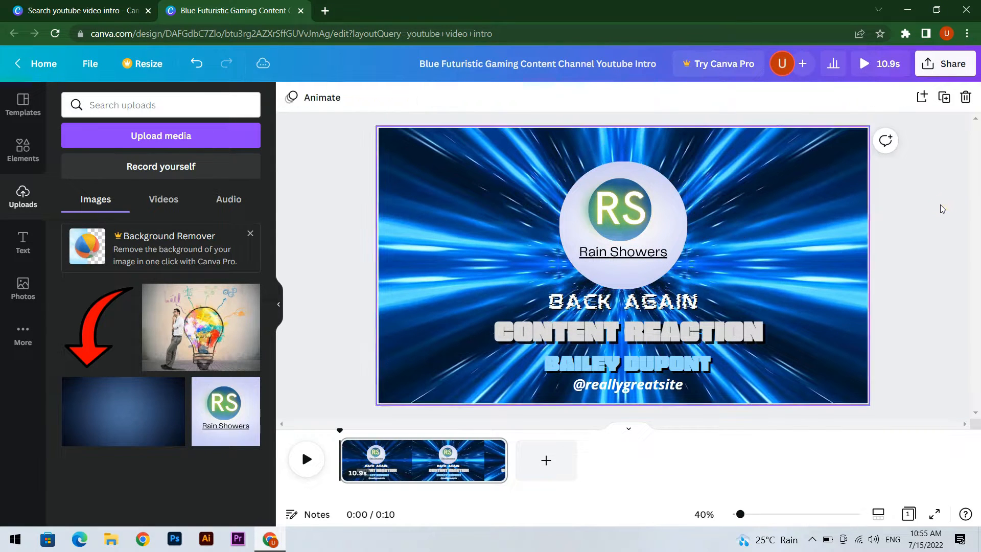
click(612, 305)
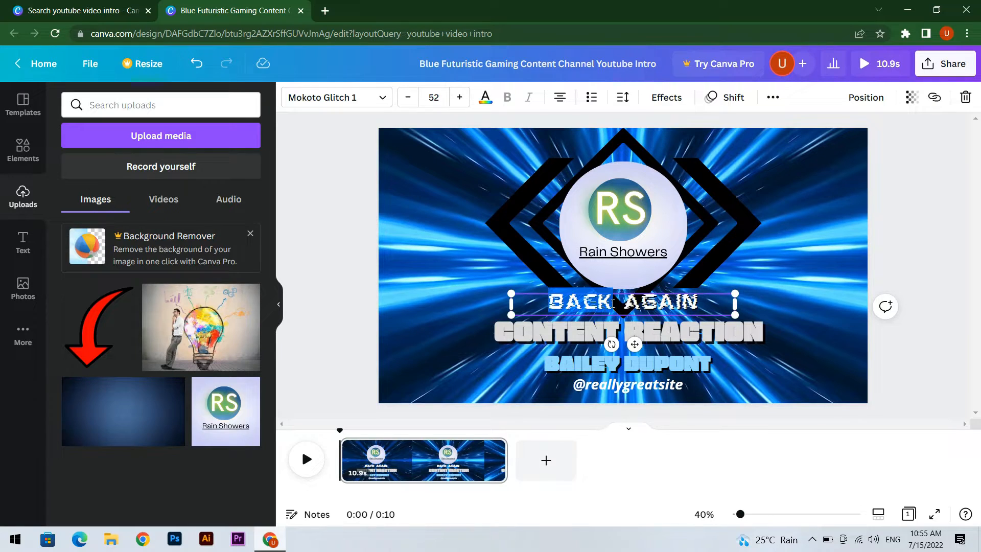
double_click(645, 305)
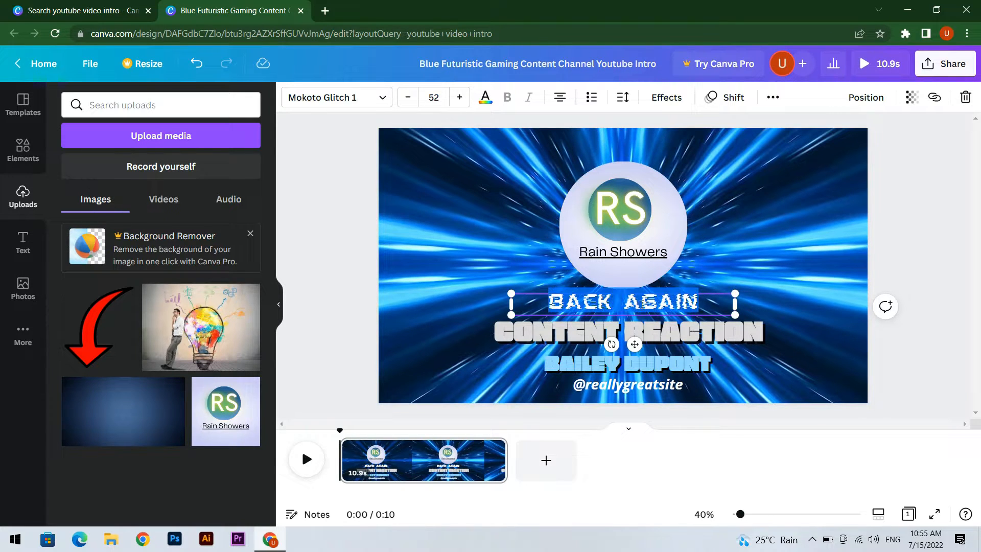
key(BackSpace)
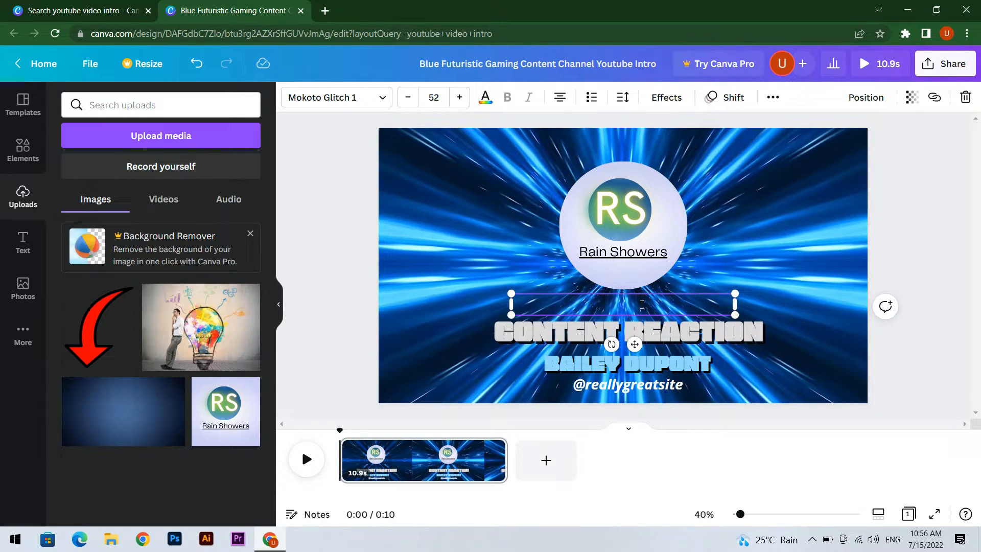
text(RAIN SHOWER)
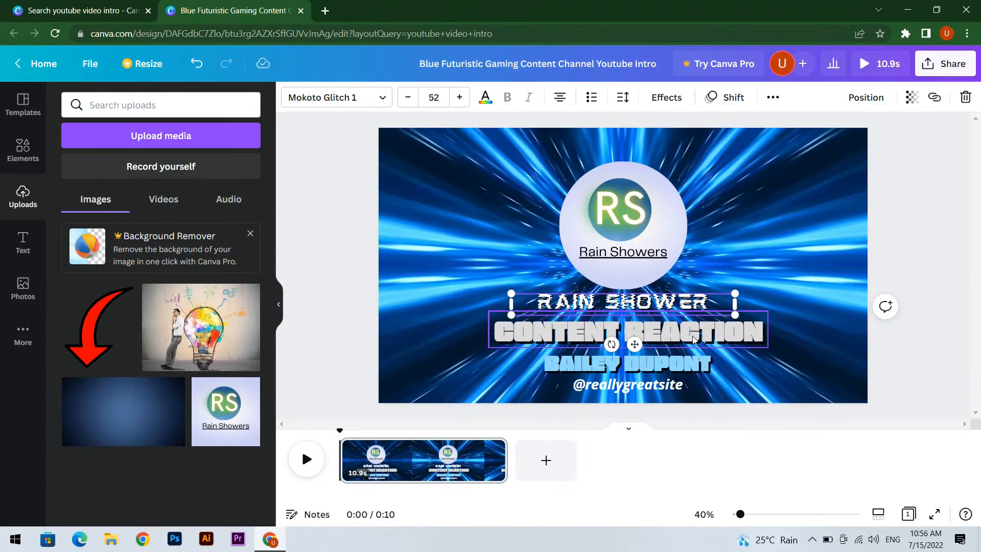
Change the "CONTENT REACTION" title to "CONTENT CREATOR" and delete the light blue name line beneath it
click(693, 340)
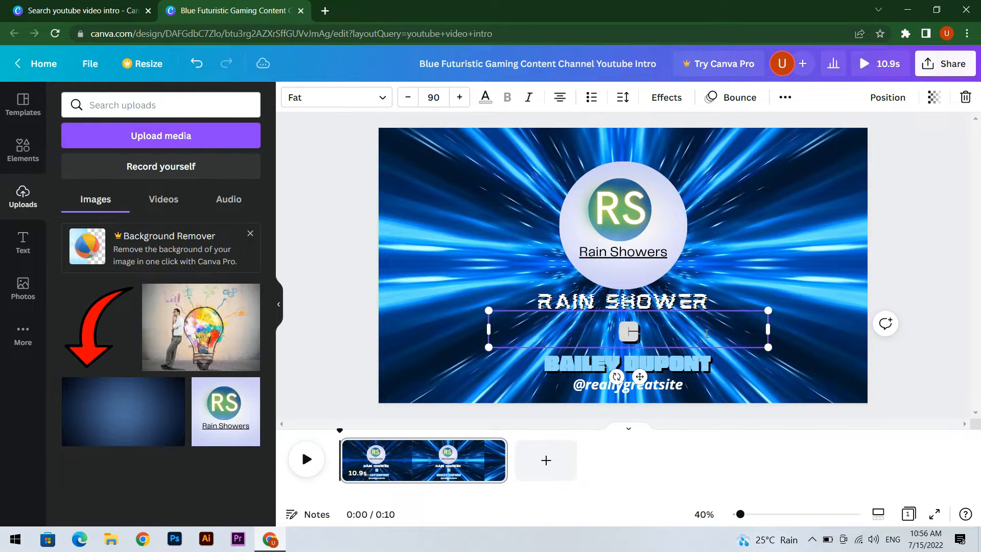
text(CONTENT CREATOR)
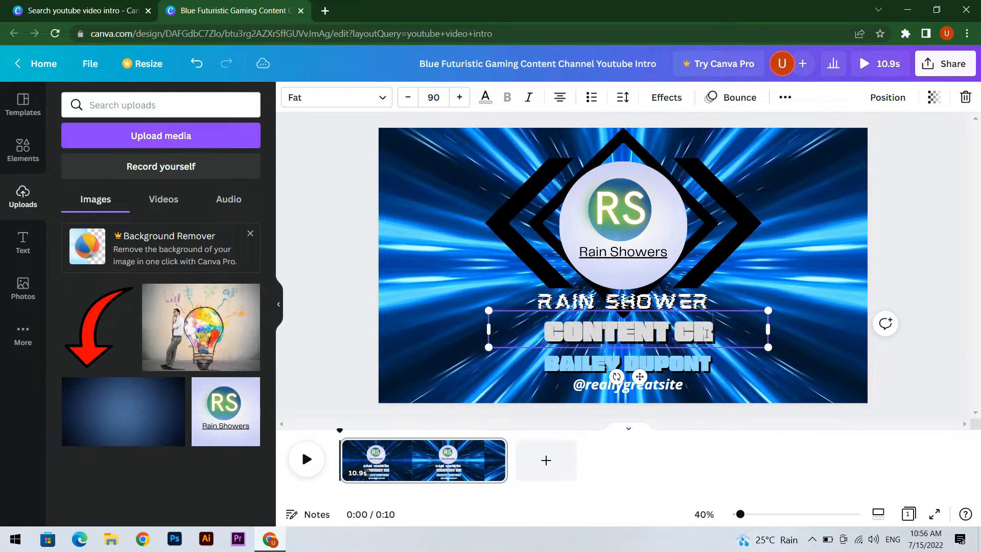
click(680, 372)
key(Delete)
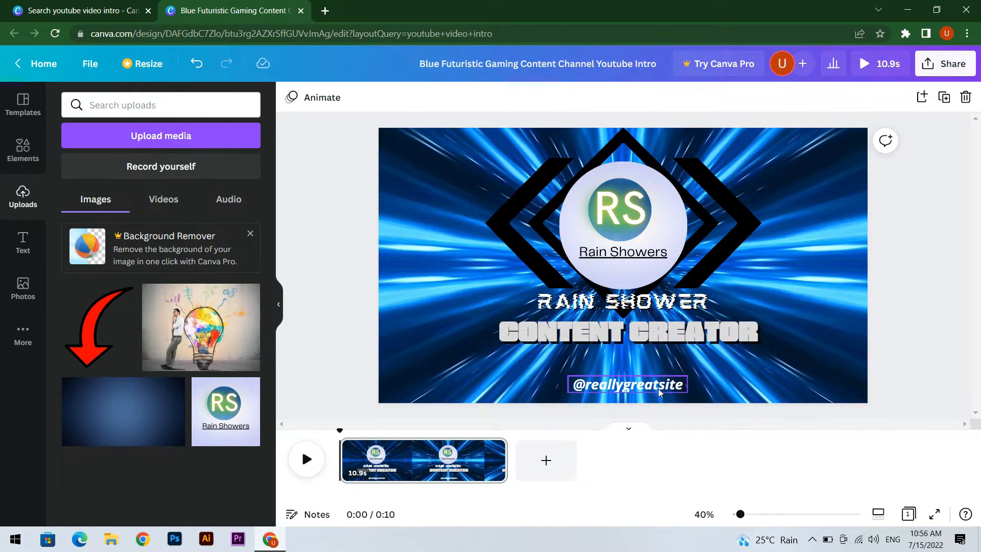
click(651, 393)
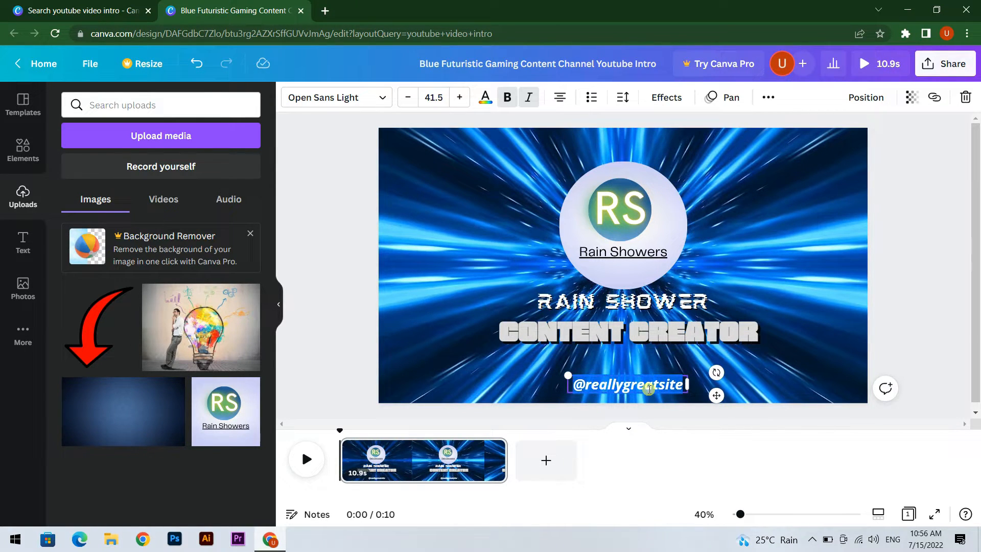
key(BackSpace)
text(Subscribe This )
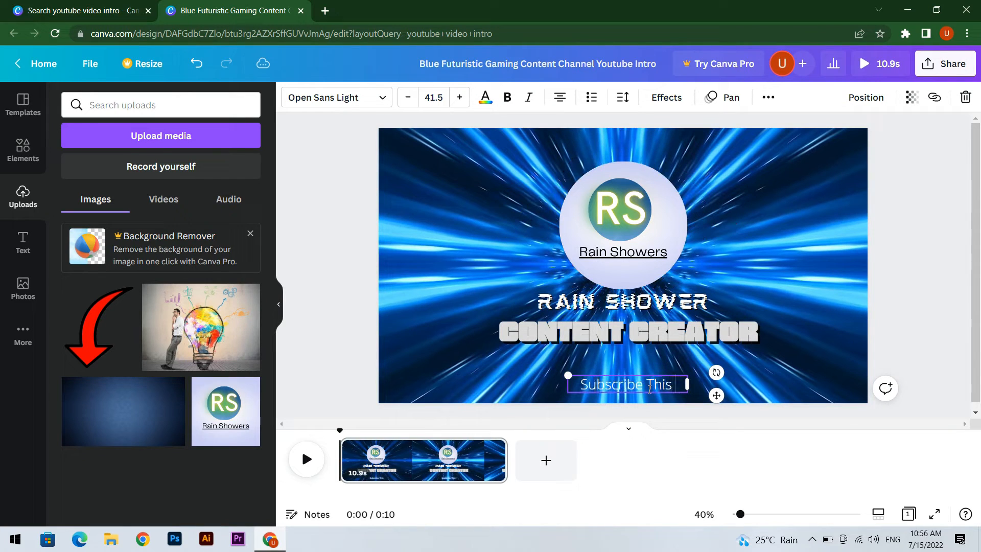
text(Channel)
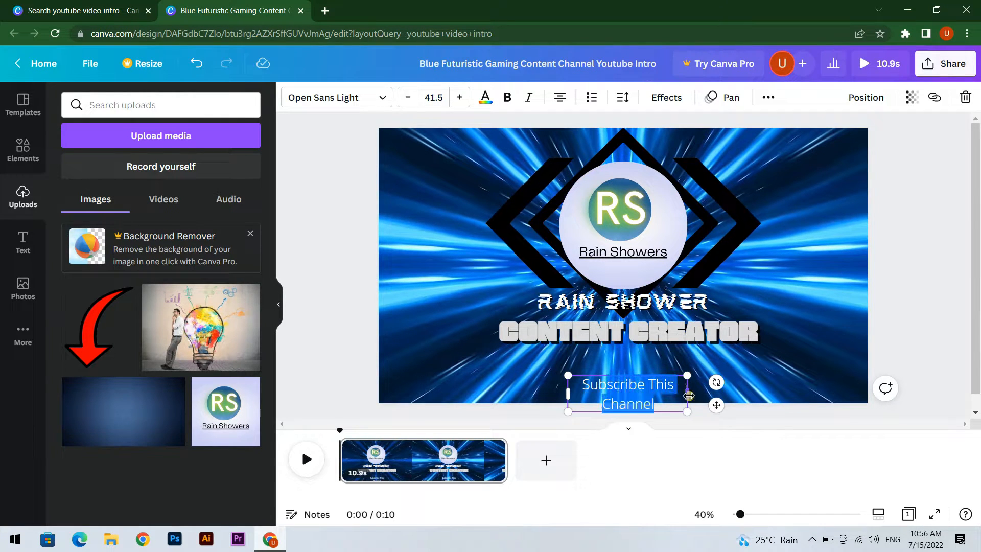
drag(687, 394, 735, 384)
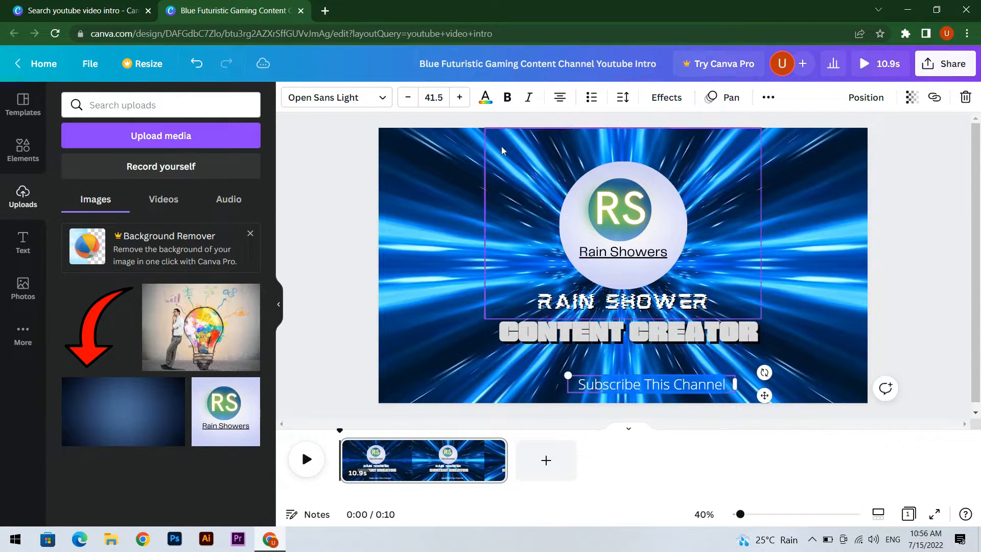
Enlarge the "Subscribe This Channel" text to size 50.5 and color it white after trying black
click(459, 97)
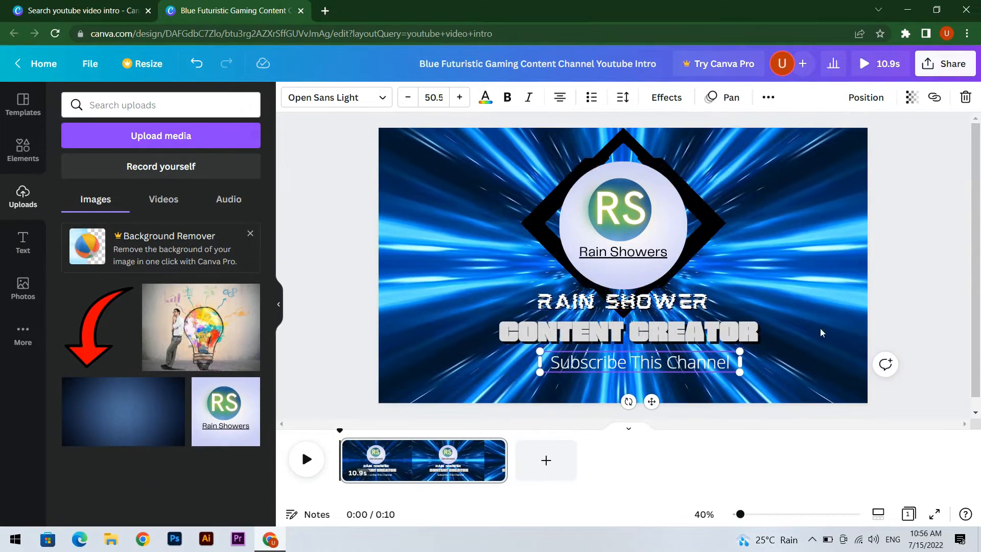
click(482, 98)
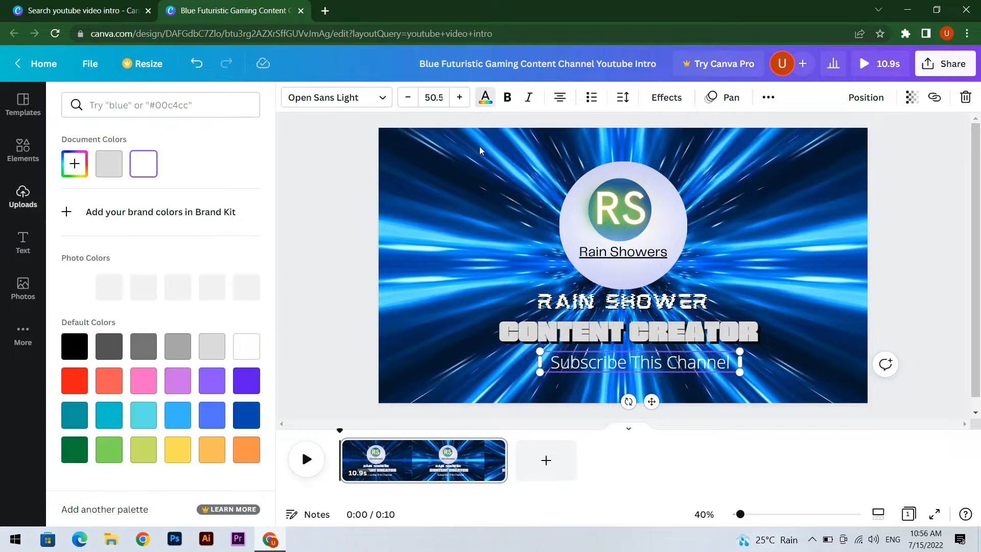
click(75, 381)
click(245, 291)
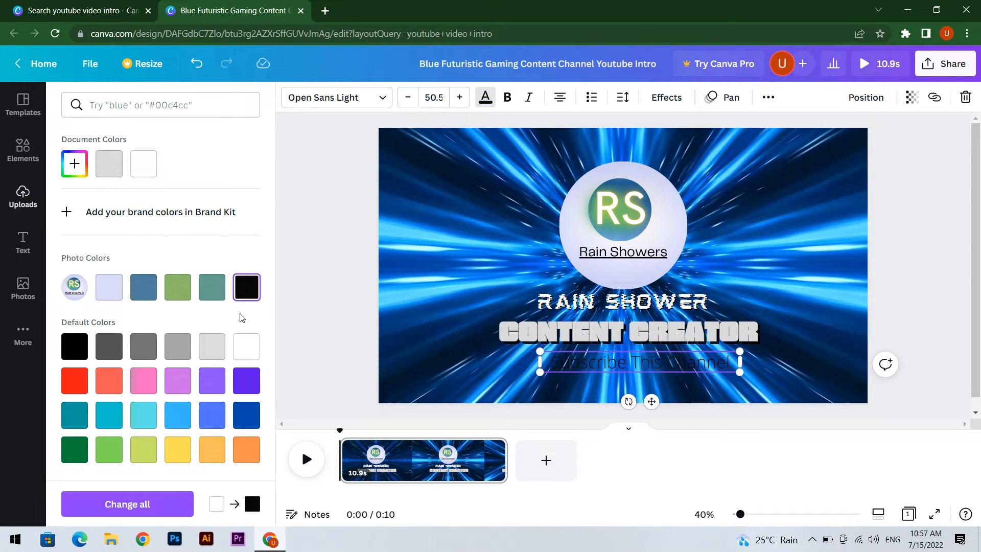
click(240, 356)
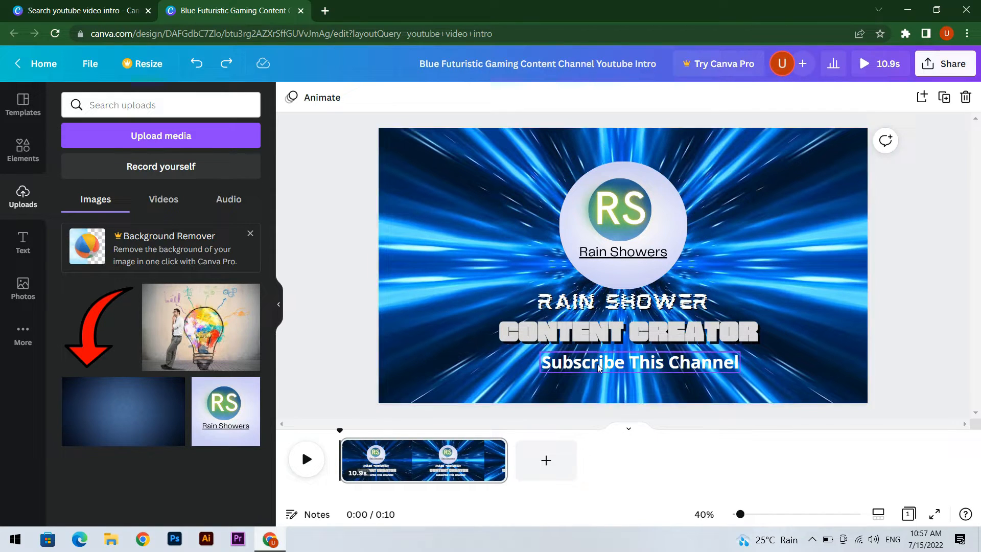
Add the uploaded "Right Here Beside You" audio track to the intro and preview the video with it
click(306, 460)
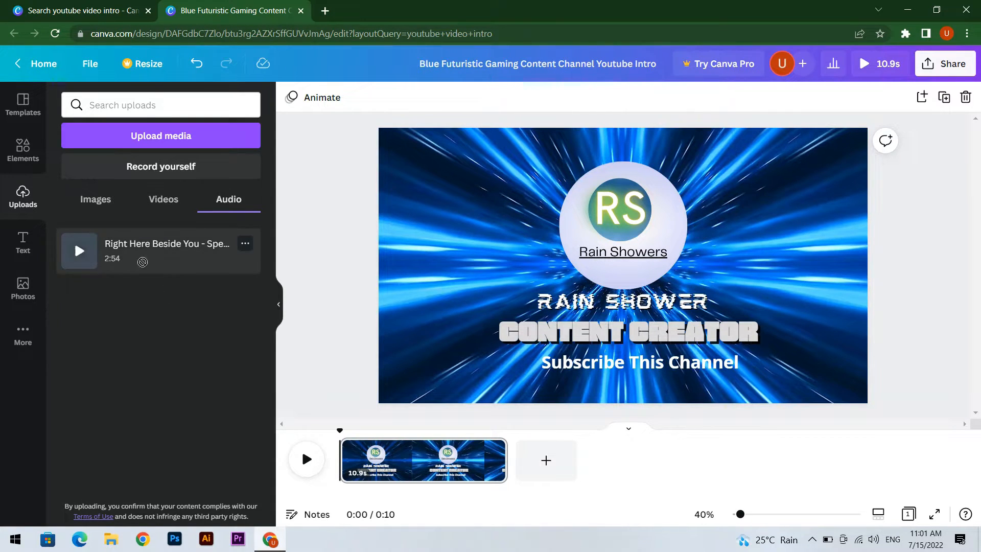
drag(109, 258, 603, 285)
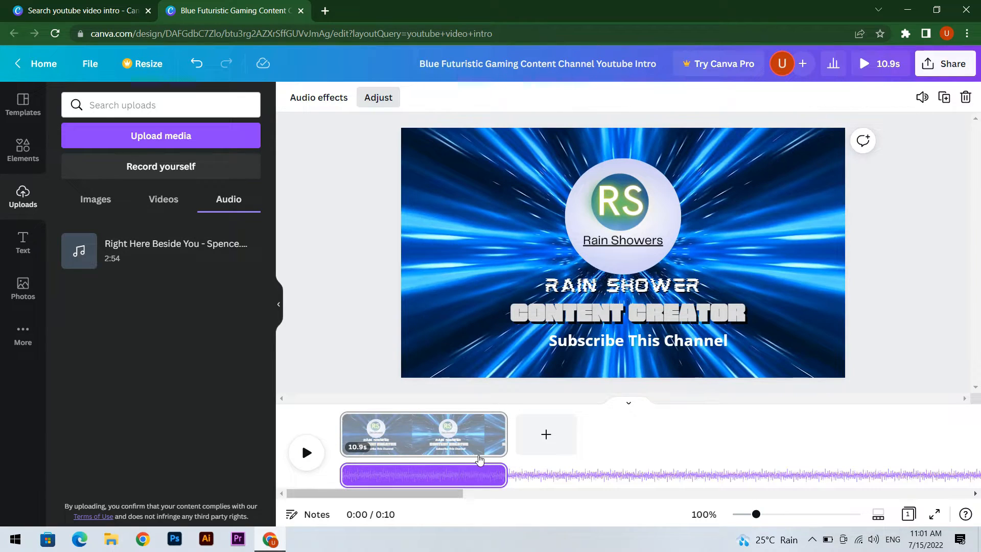
click(900, 283)
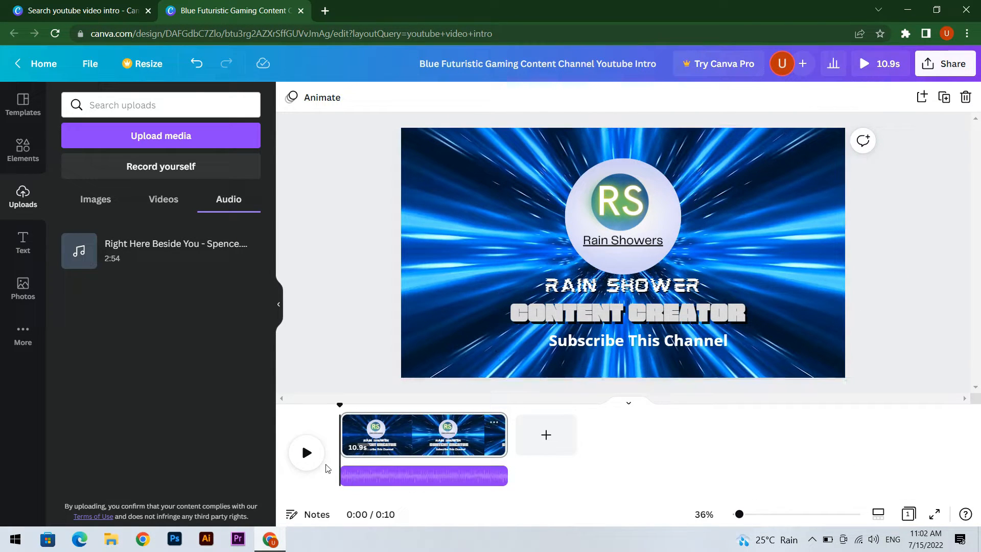
click(306, 453)
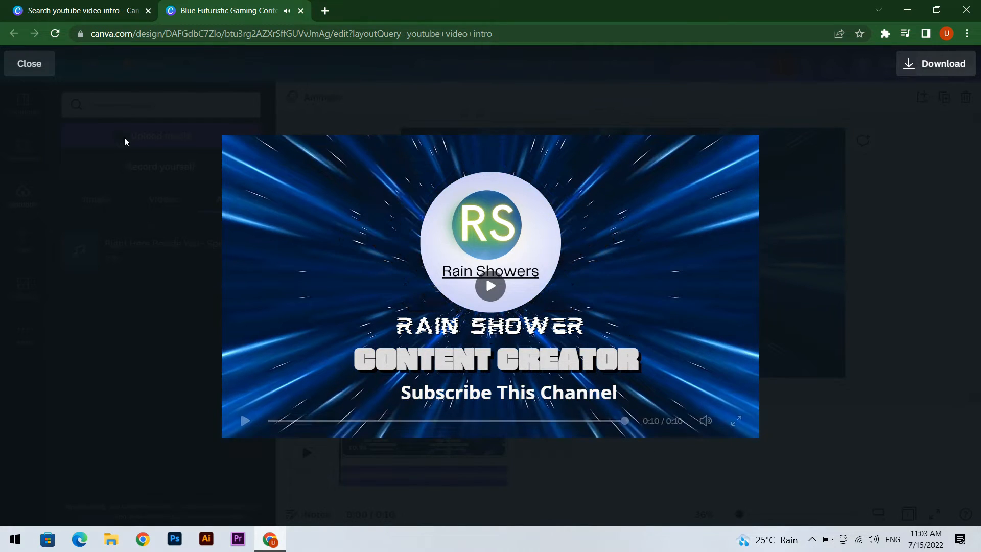
click(42, 64)
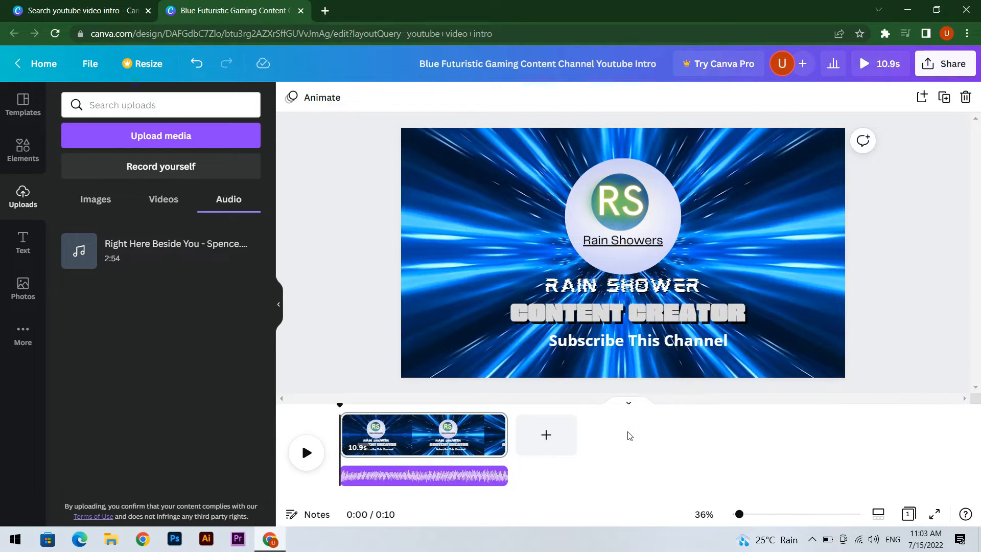
Adjust the circular RS logo image with brightness 12 and contrast 23
click(593, 202)
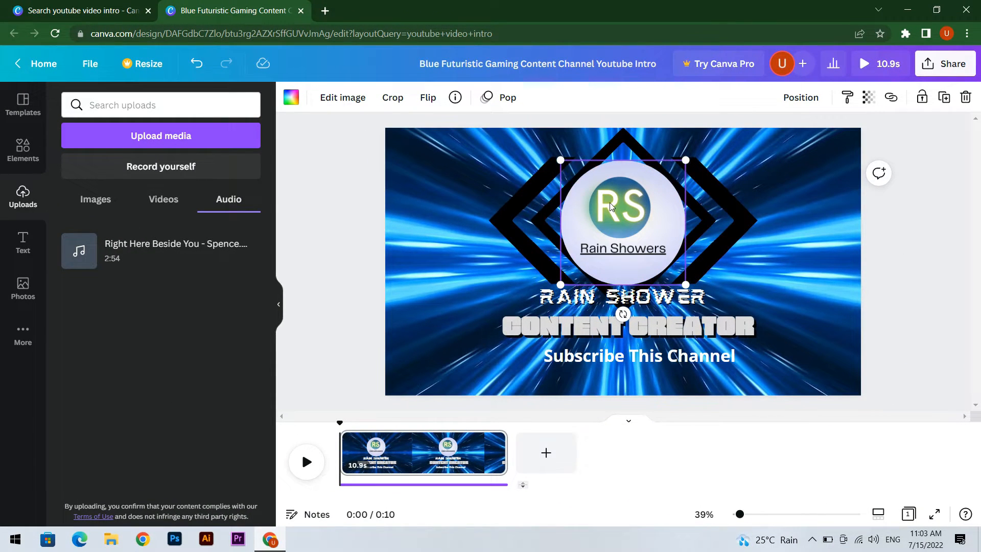
click(342, 98)
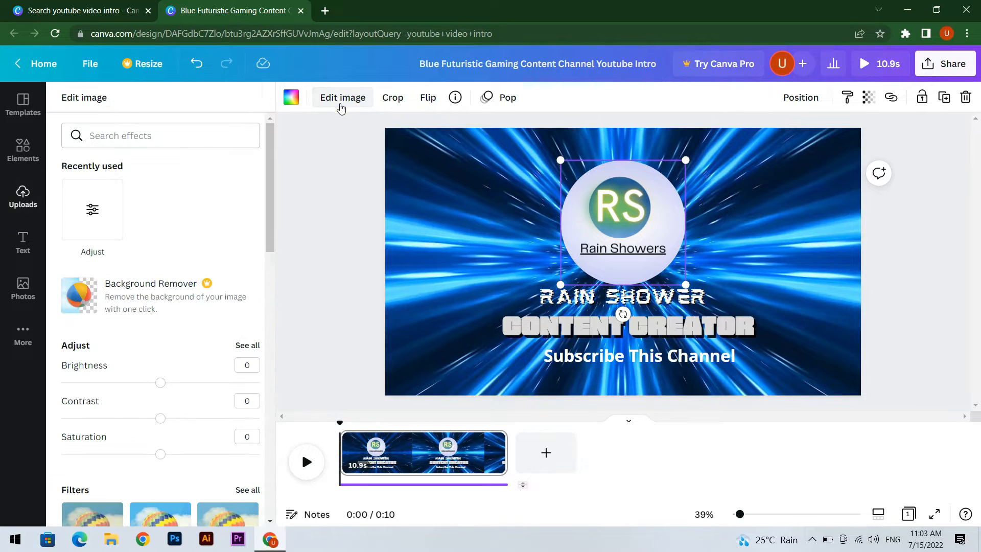
click(104, 199)
mouse_move(162, 154)
mouse_down()
mouse_move(221, 153)
mouse_move(168, 153)
mouse_up()
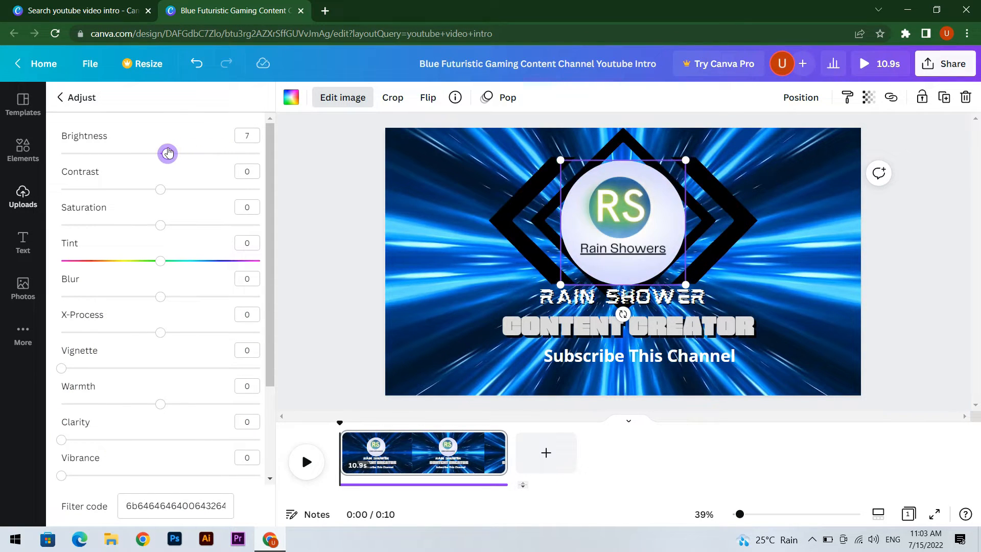
click(159, 190)
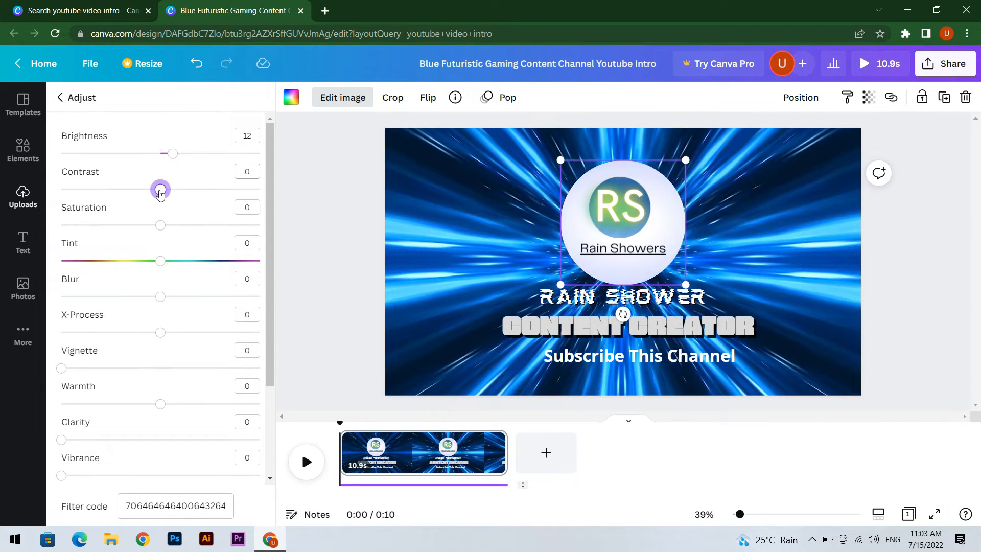
drag(159, 192, 183, 192)
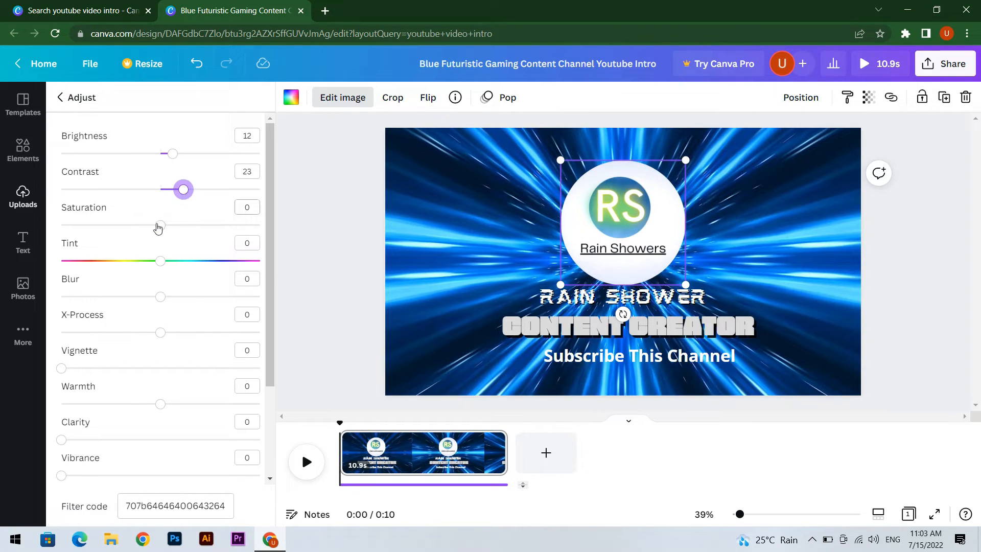
Increase the saturation of the circular RS logo image and leave the image adjustments
drag(157, 228, 186, 230)
click(299, 198)
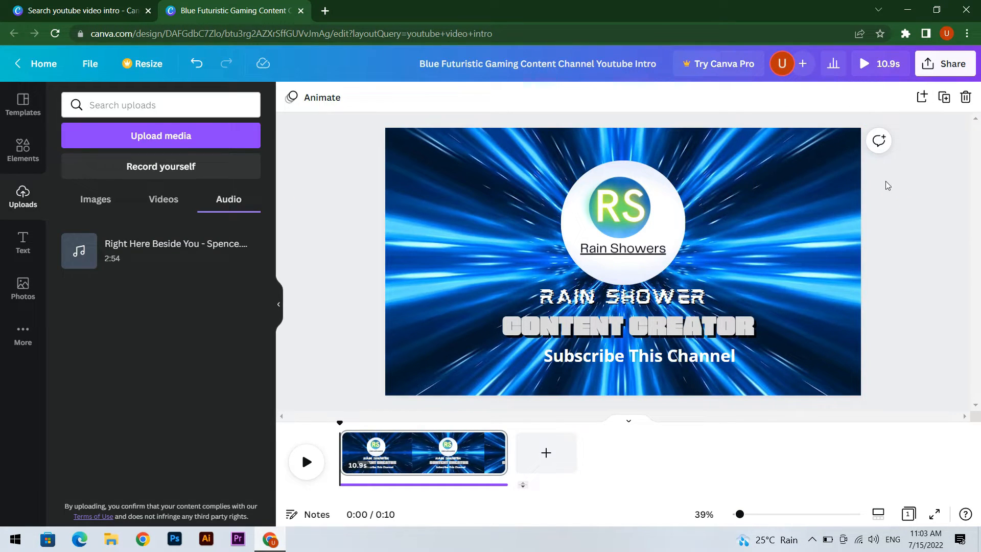
Download the finished intro as an MP4 video and play the downloaded file from the desktop
click(950, 65)
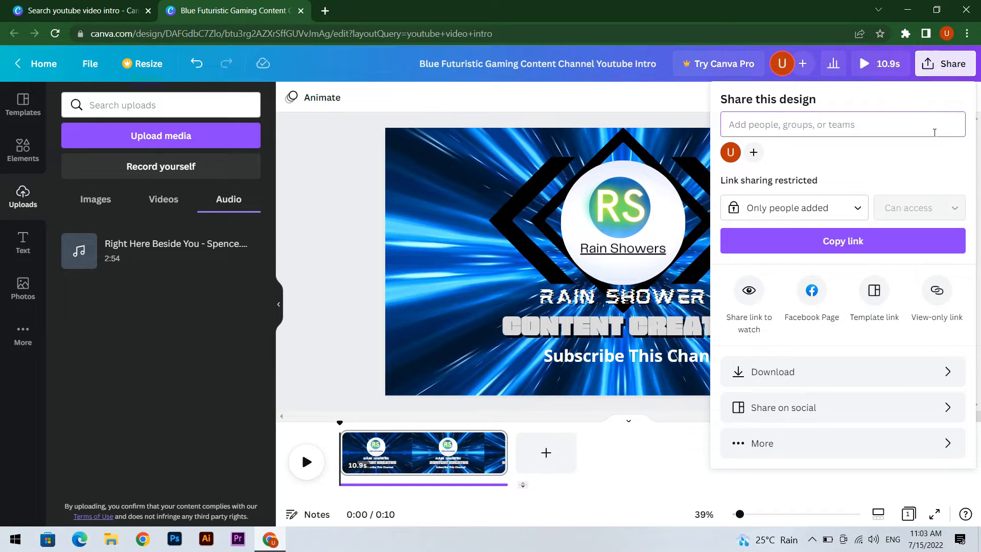
click(785, 381)
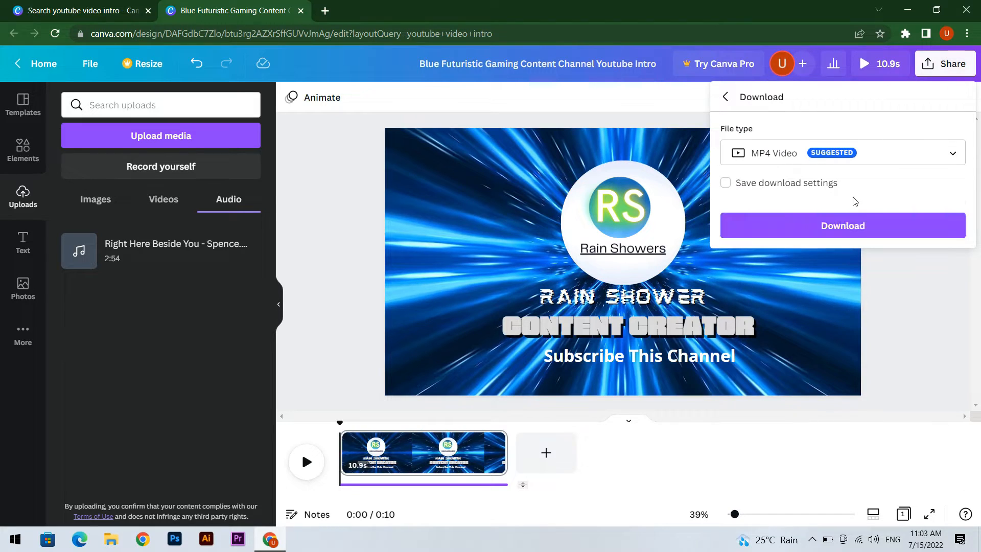
click(850, 231)
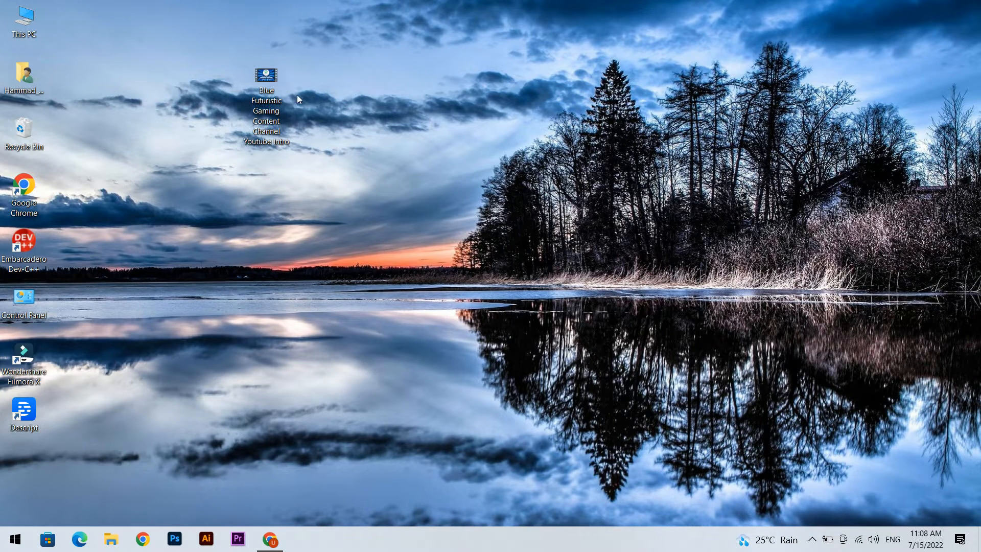
double_click(267, 82)
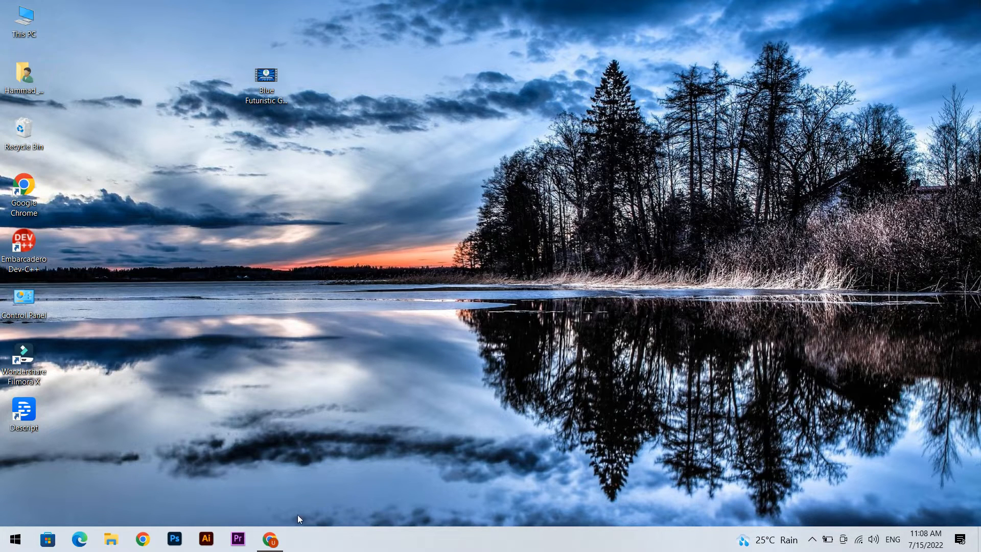
Switch back to Canva in Chrome, close the intro design and go to the Canva home page
click(281, 541)
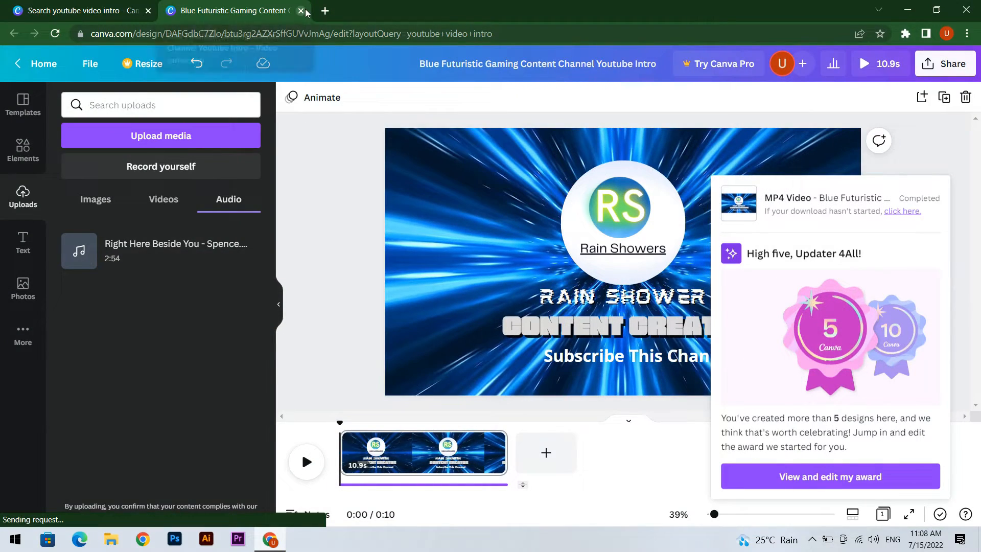
click(301, 11)
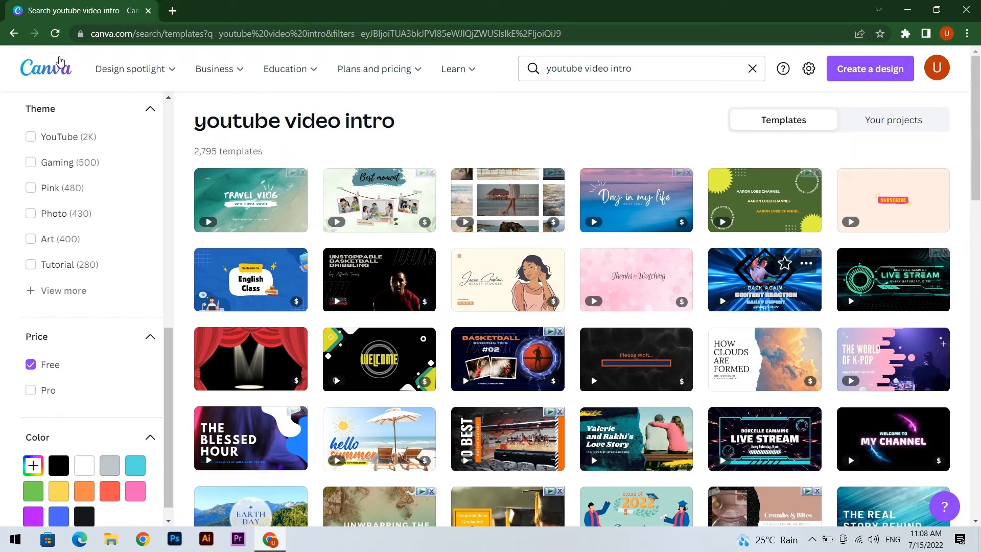
click(60, 68)
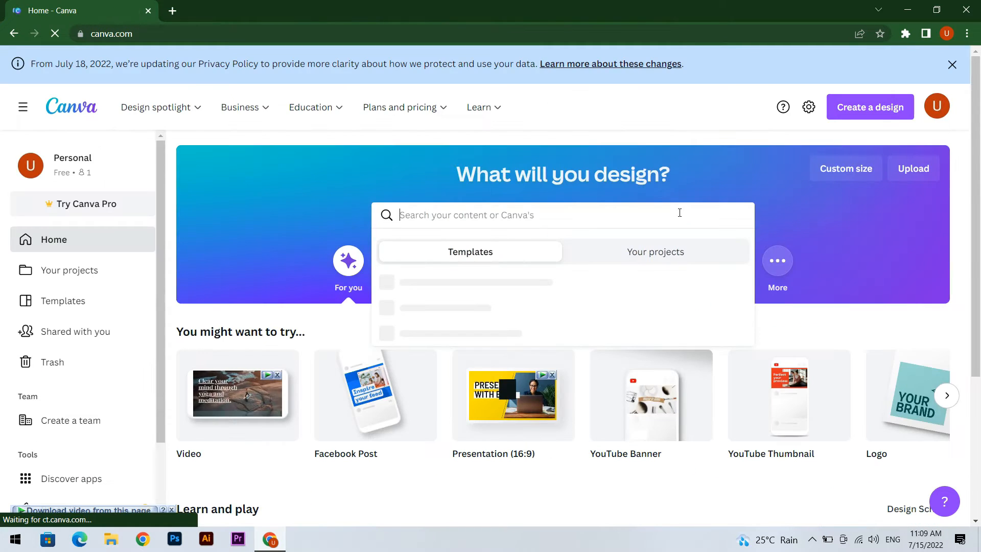
Search the templates for "youtube video outro" and filter the results to free ones
text(youtube video ou)
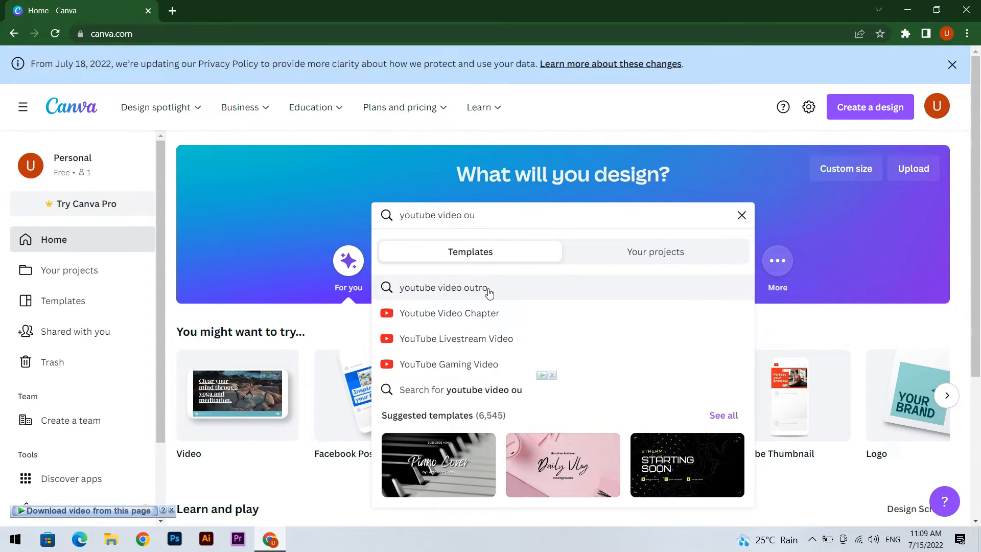
click(489, 291)
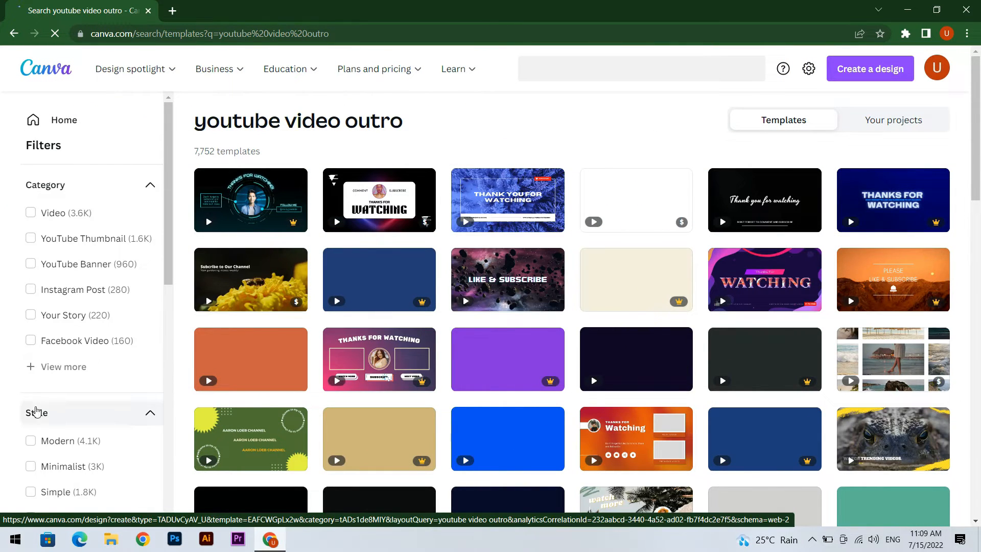
scroll(77, 378, down, 10)
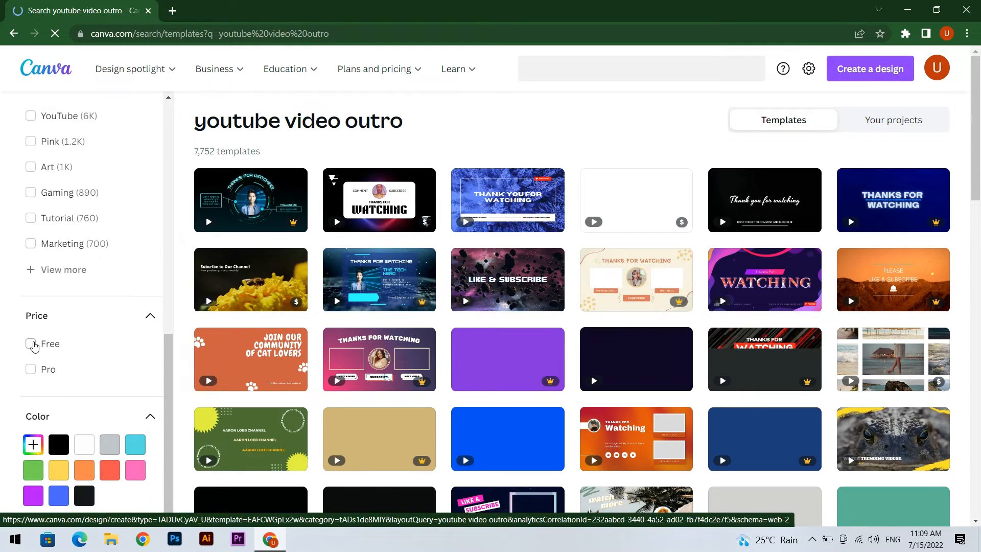
click(32, 345)
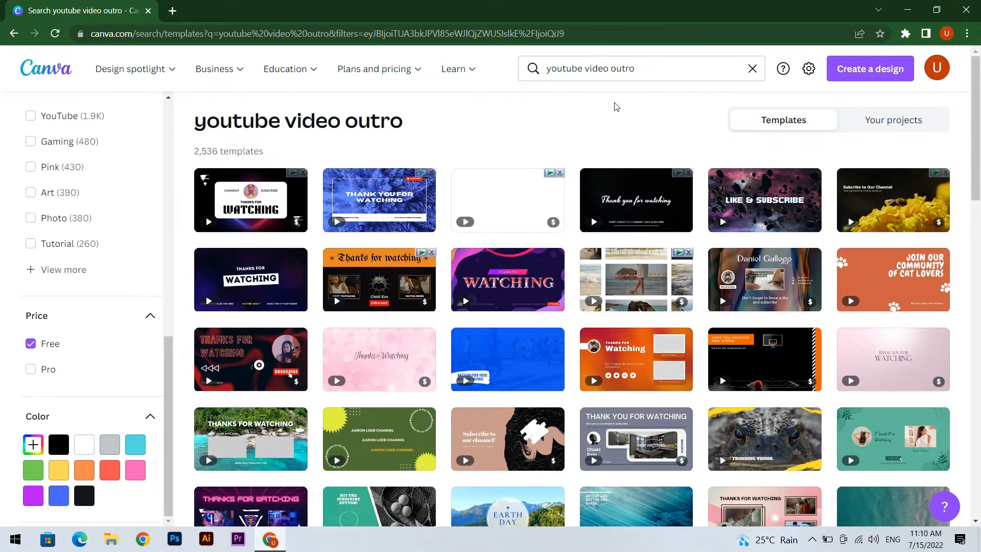
Open the dark purple "Thanks for Watching" outro template
click(259, 285)
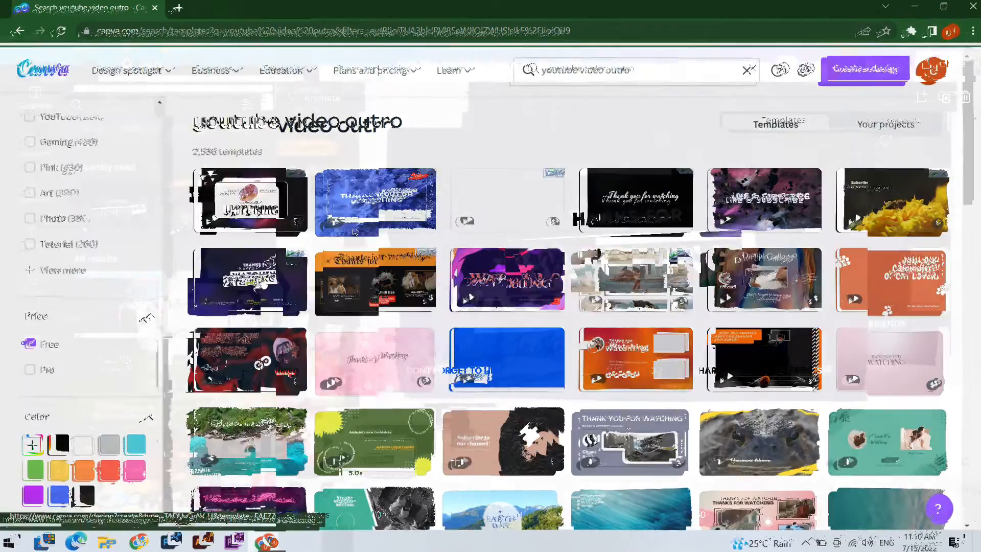